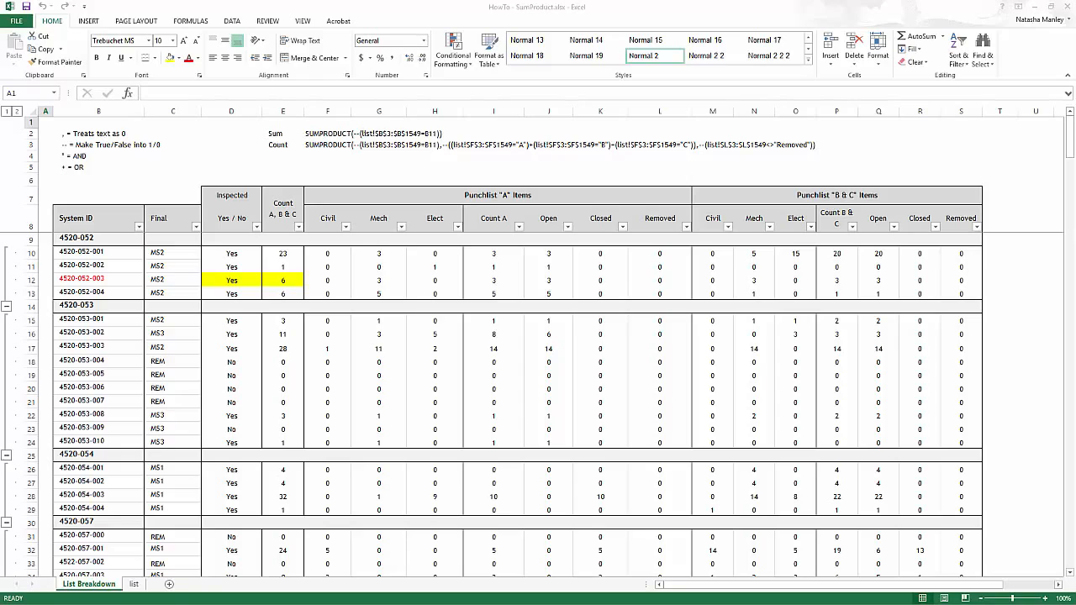
pyautogui.click(328, 134)
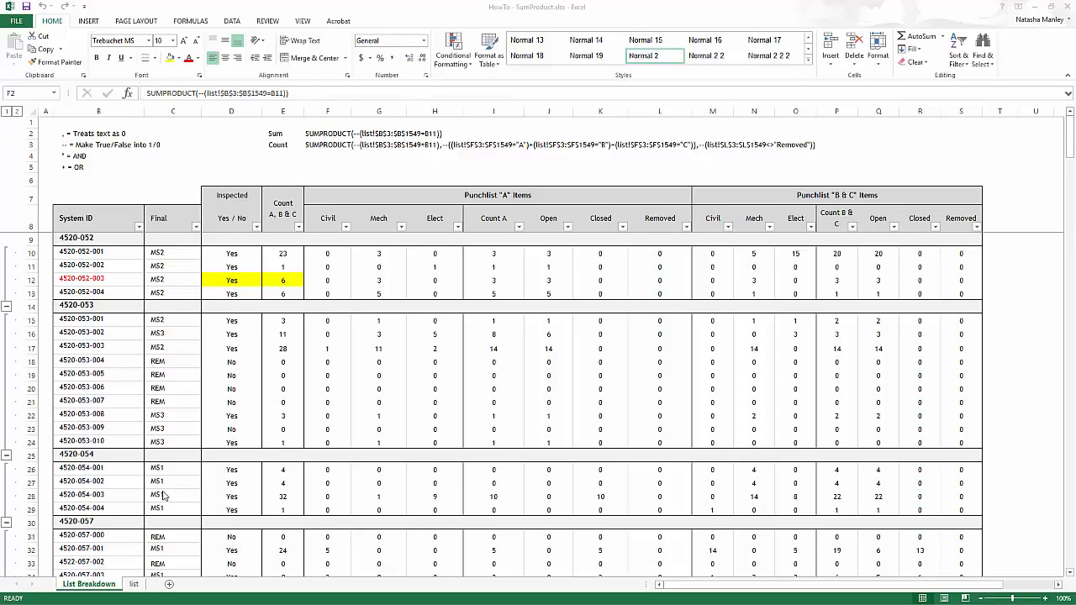
pyautogui.click(88, 279)
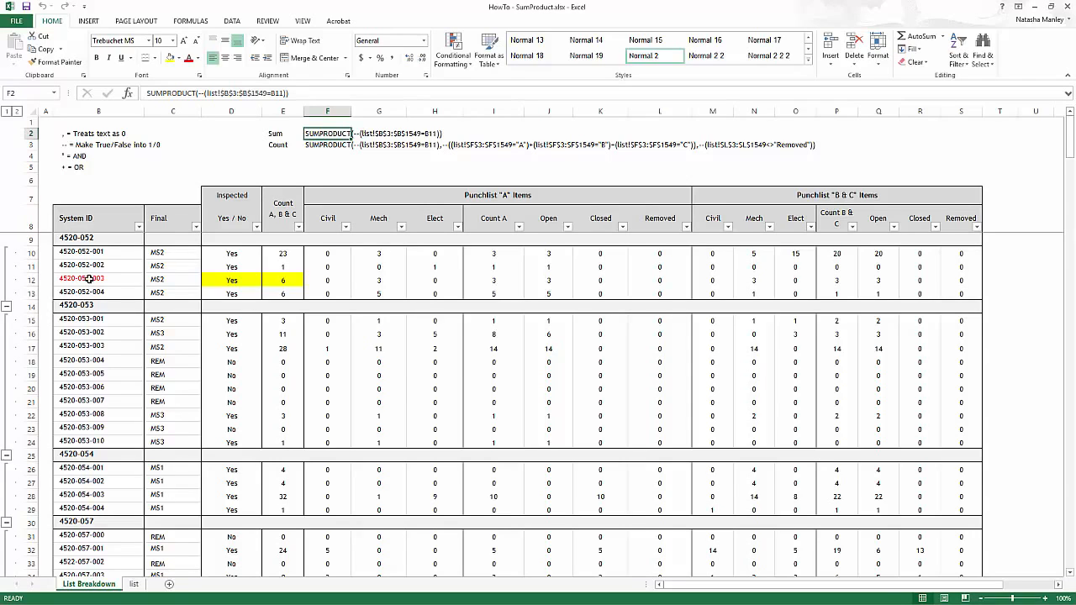
pyautogui.click(88, 279)
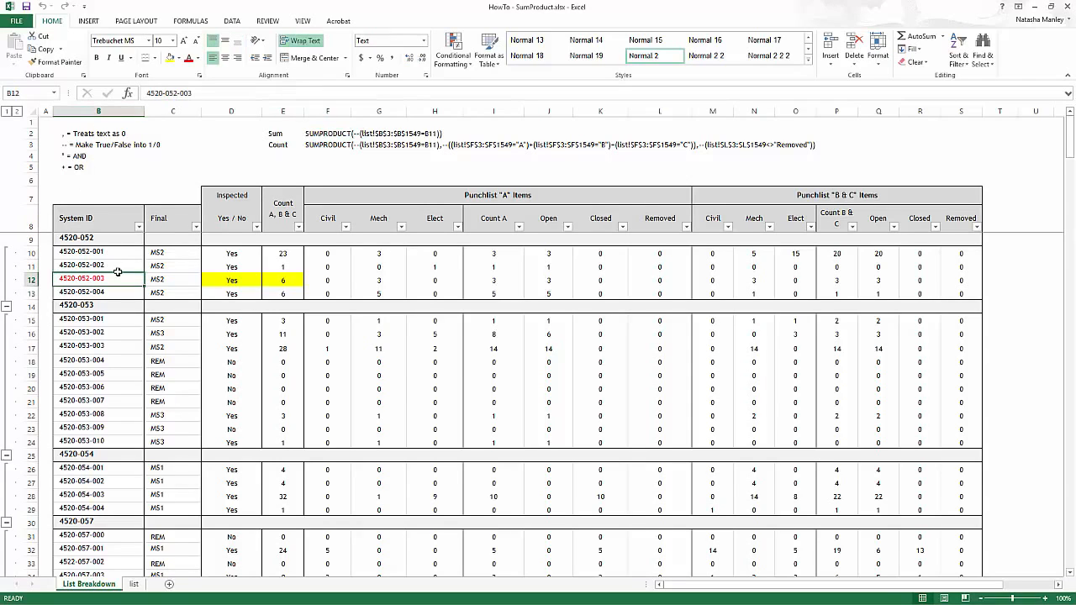
# Look over the list sheet's punchlist items, then return to List Breakdown and select D12
pyautogui.click(135, 586)
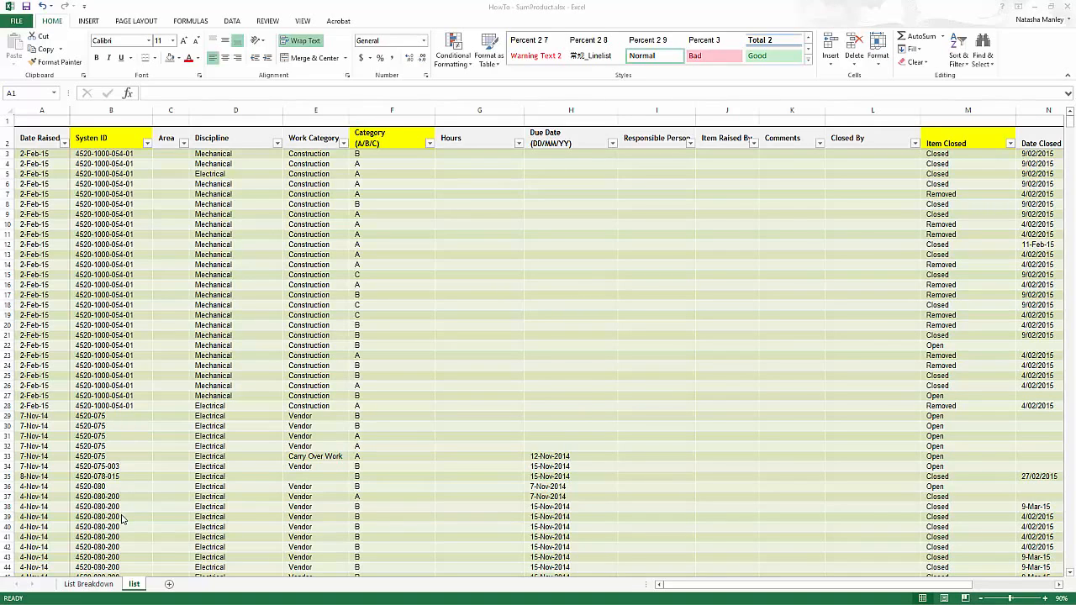
pyautogui.click(88, 585)
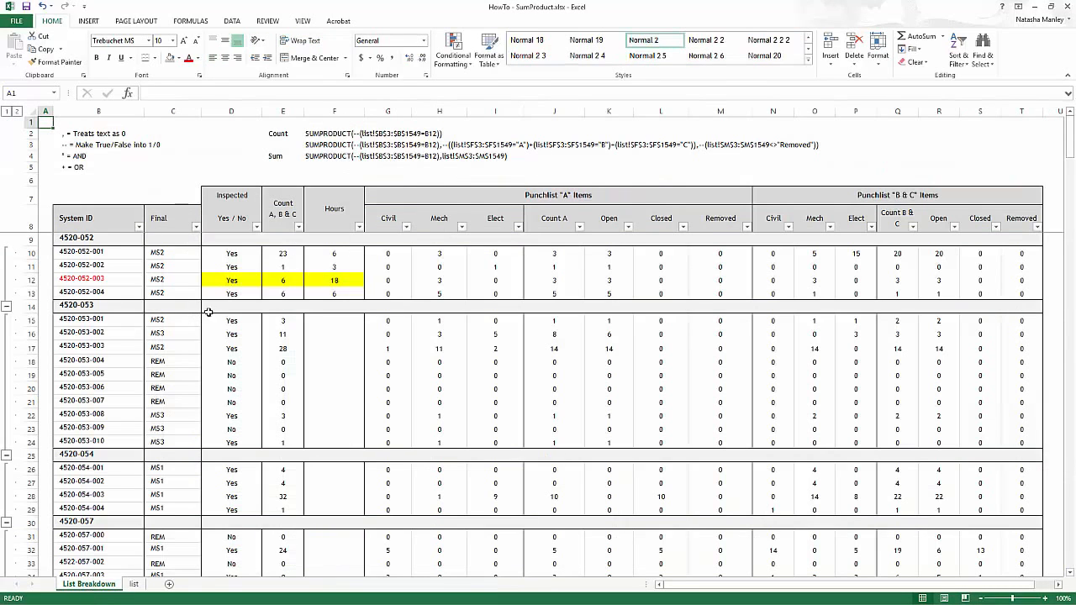
pyautogui.click(223, 280)
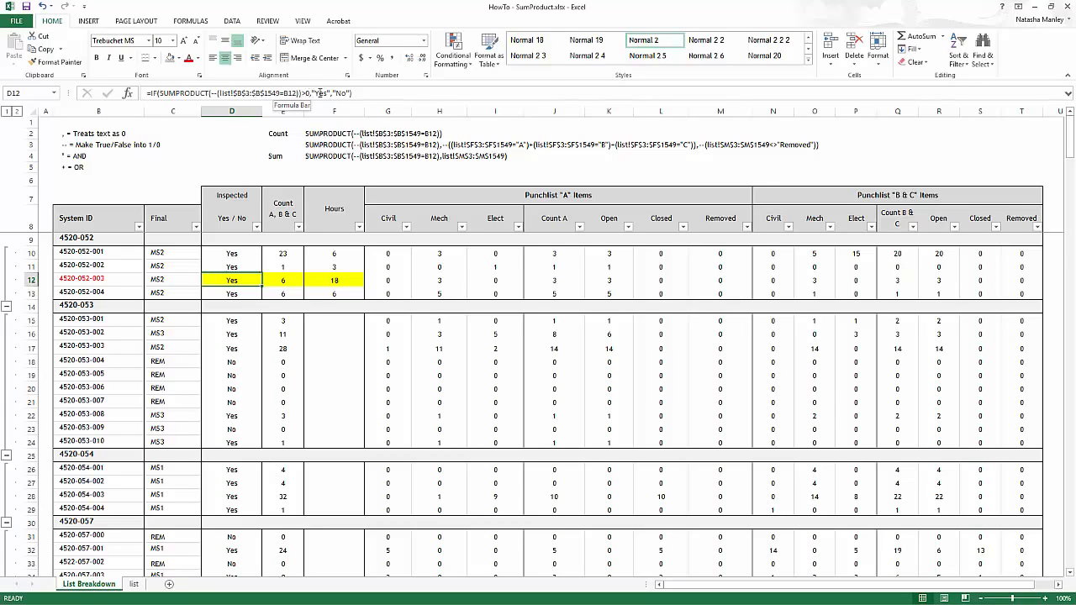
# Insert -- before the System ID comparison array in D12's SUMPRODUCT formula
pyautogui.click(212, 93)
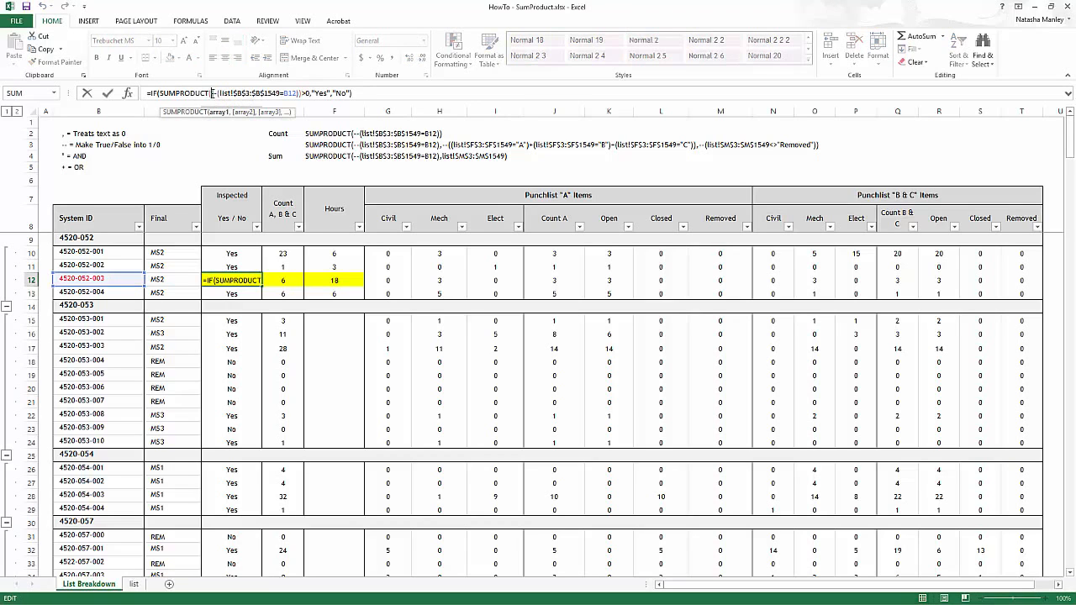
pyautogui.click(218, 112)
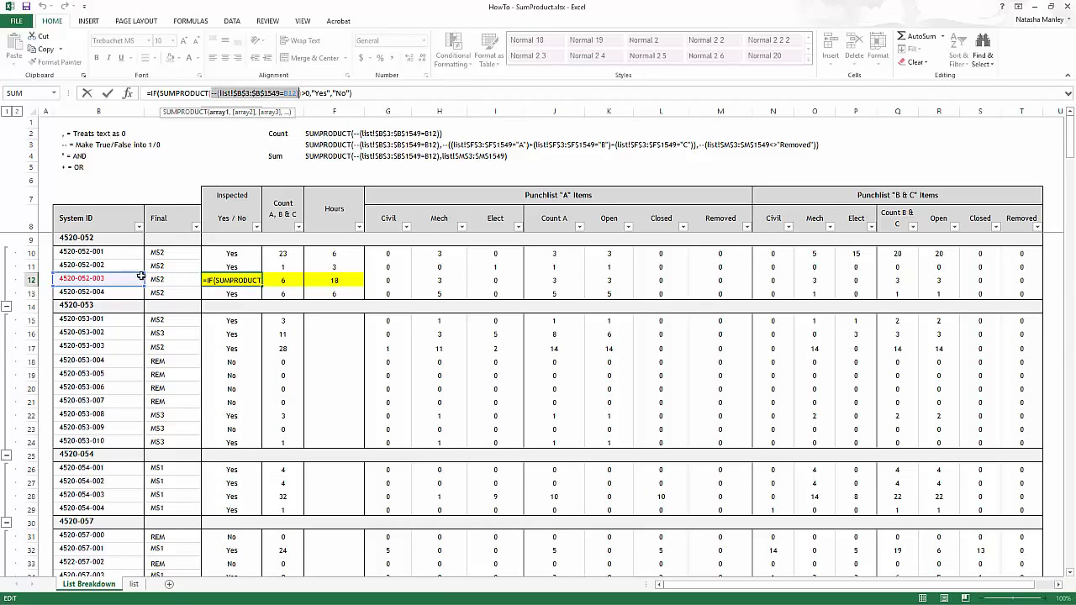
pyautogui.click(214, 94)
pyautogui.write('--')
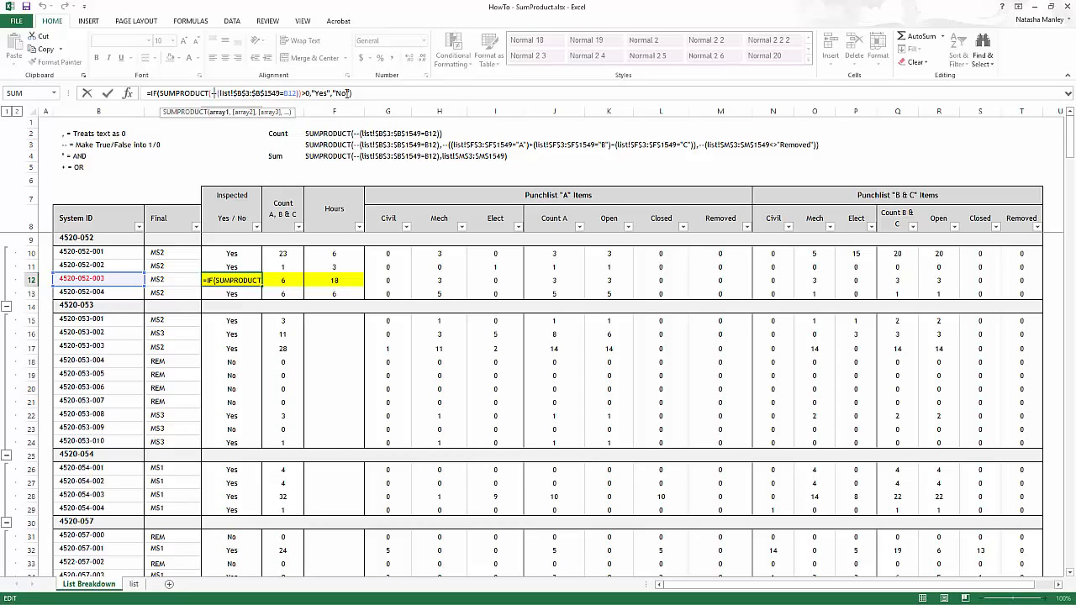
pyautogui.press('Return')
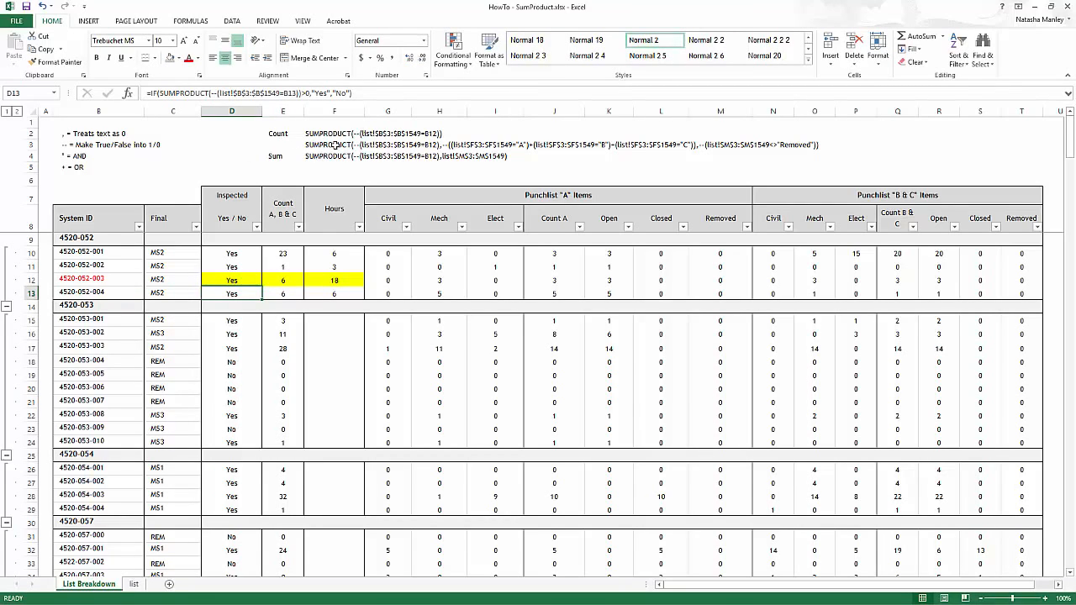
pyautogui.click(276, 282)
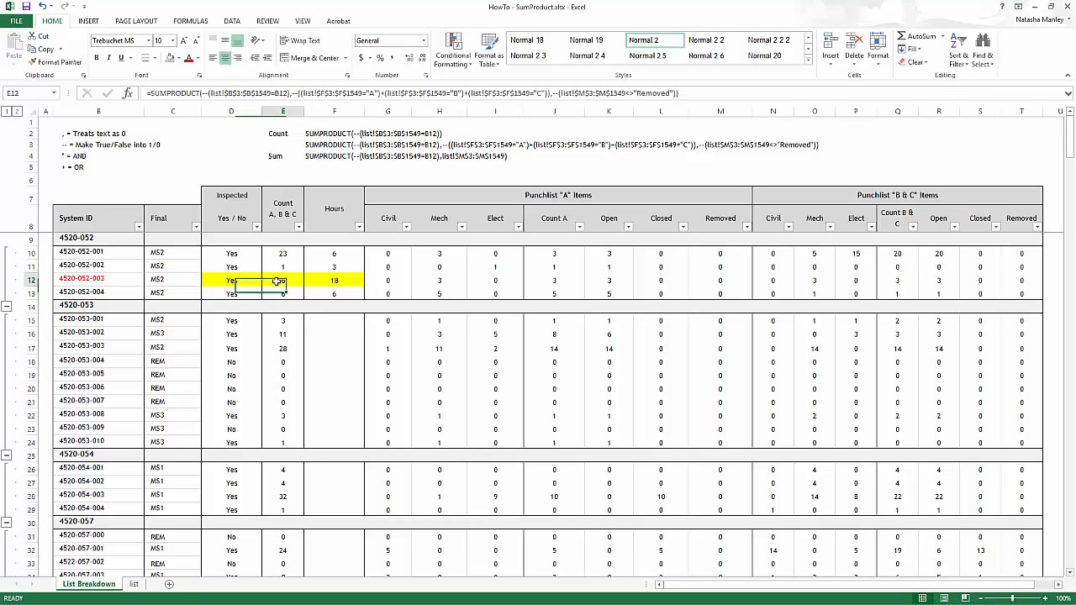
pyautogui.click(233, 93)
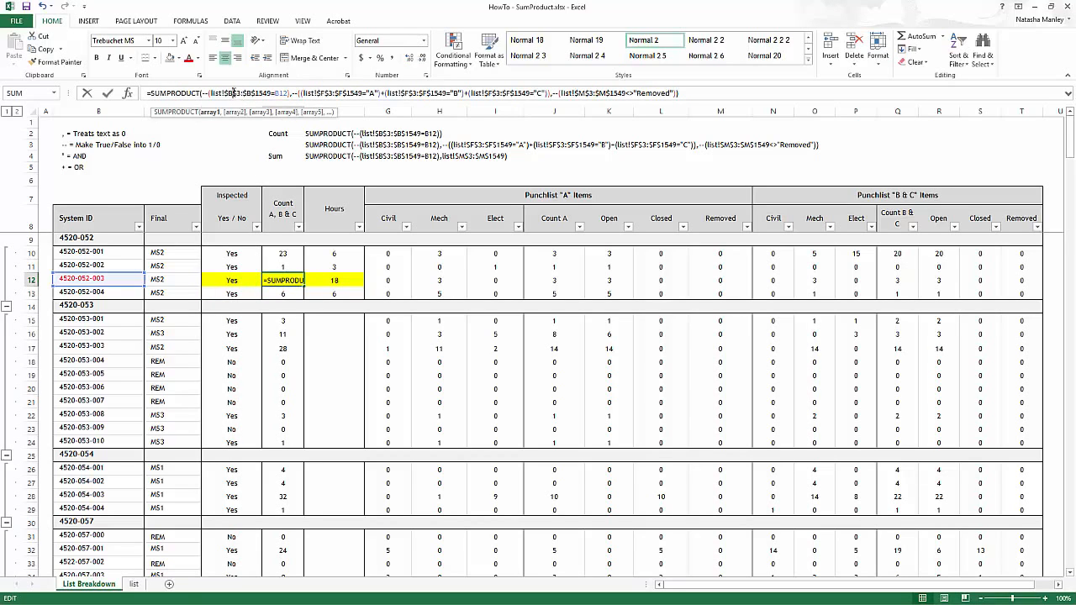
pyautogui.click(210, 113)
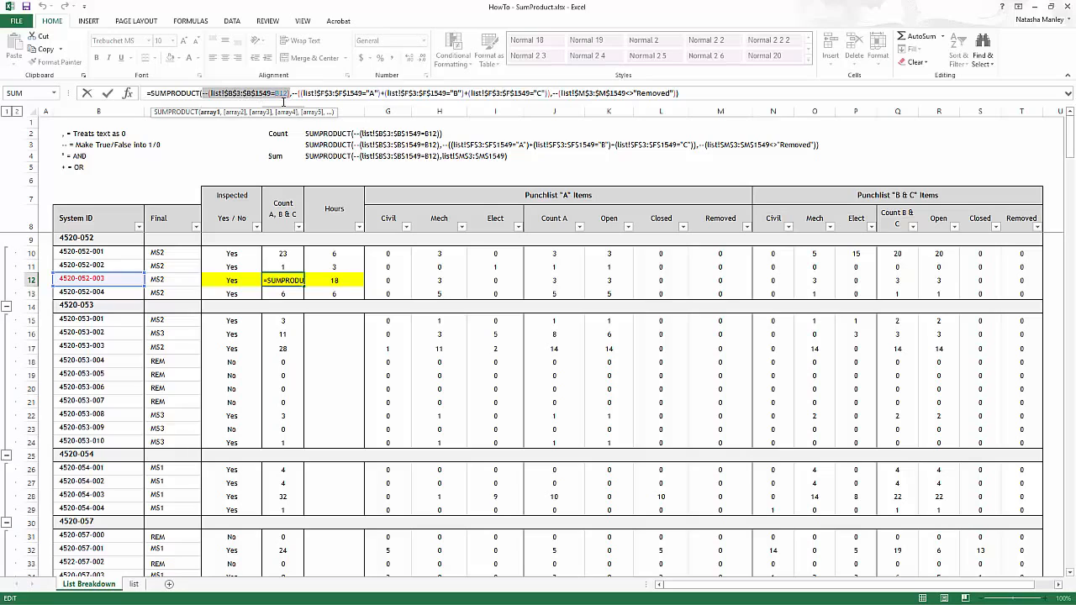
pyautogui.click(236, 112)
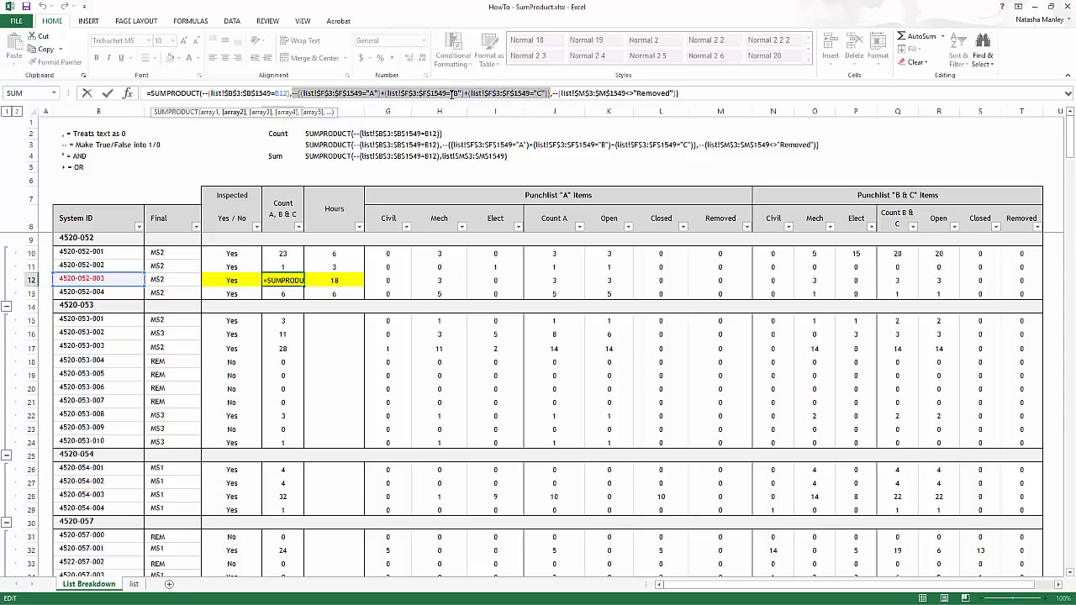
pyautogui.moveTo(552, 94); pyautogui.dragTo(676, 94)
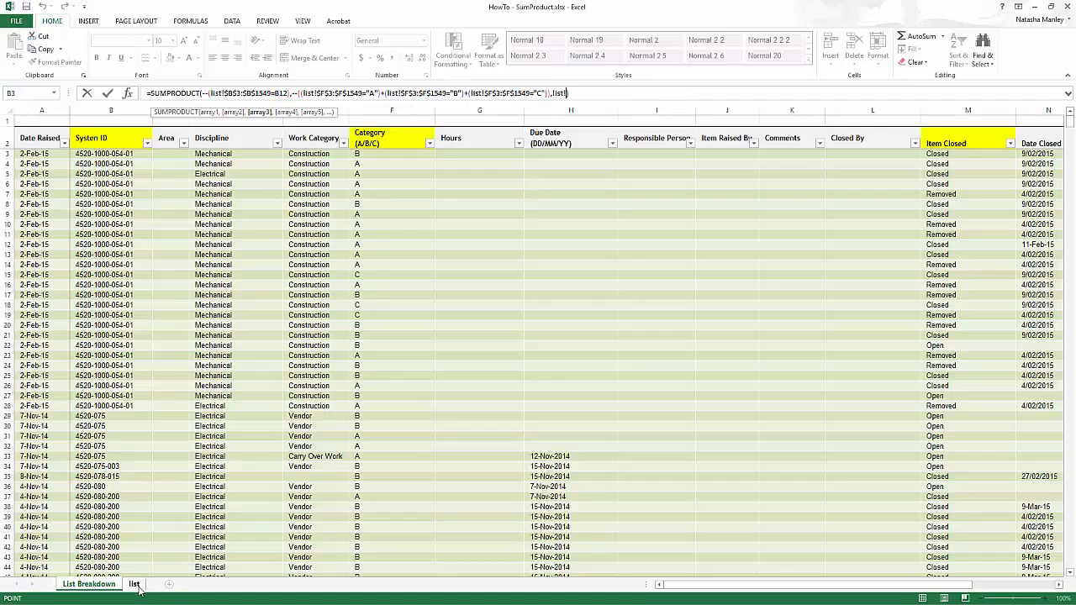
pyautogui.click(133, 583)
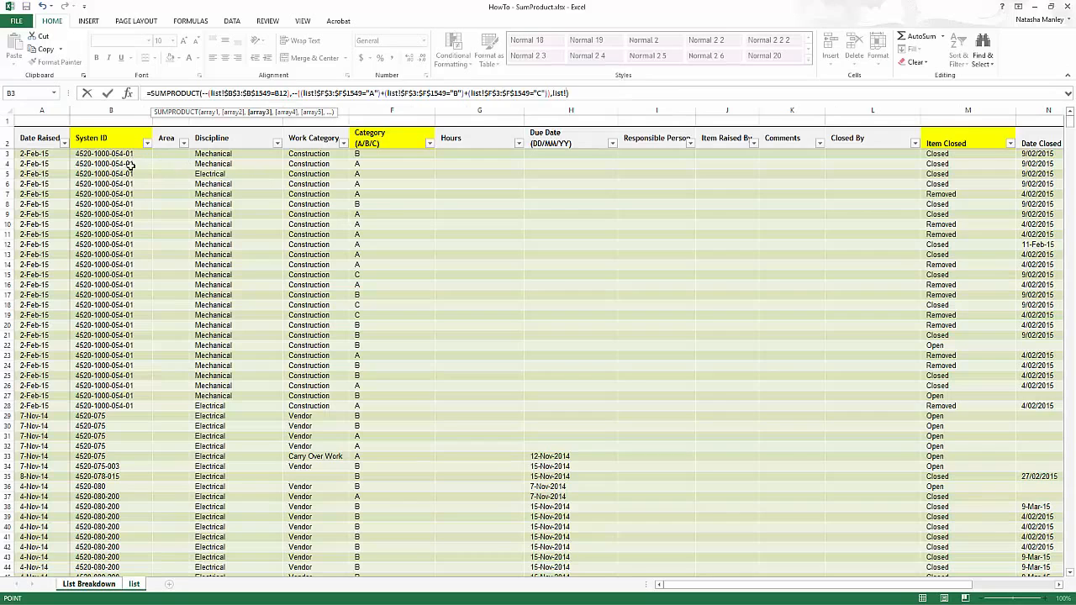
pyautogui.click(120, 163)
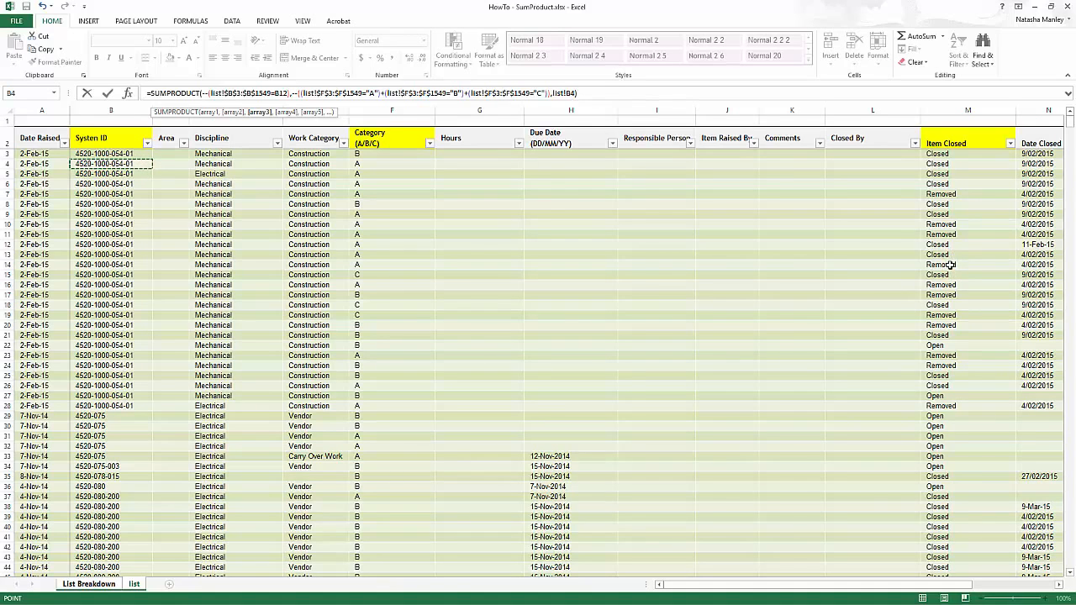
pyautogui.hotkey('ctrl', 'pageup')
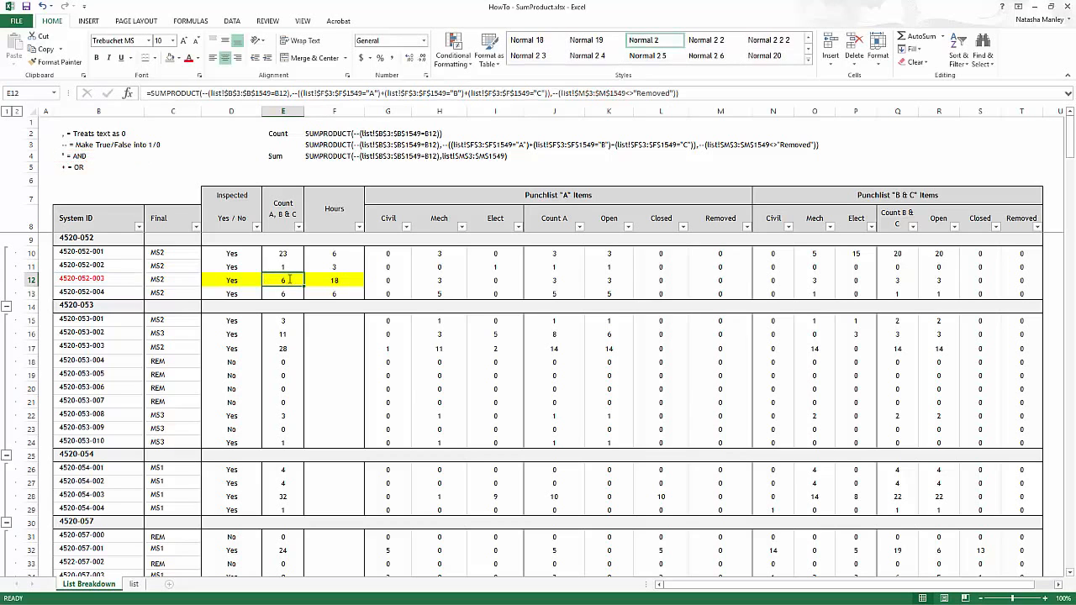
pyautogui.click(135, 585)
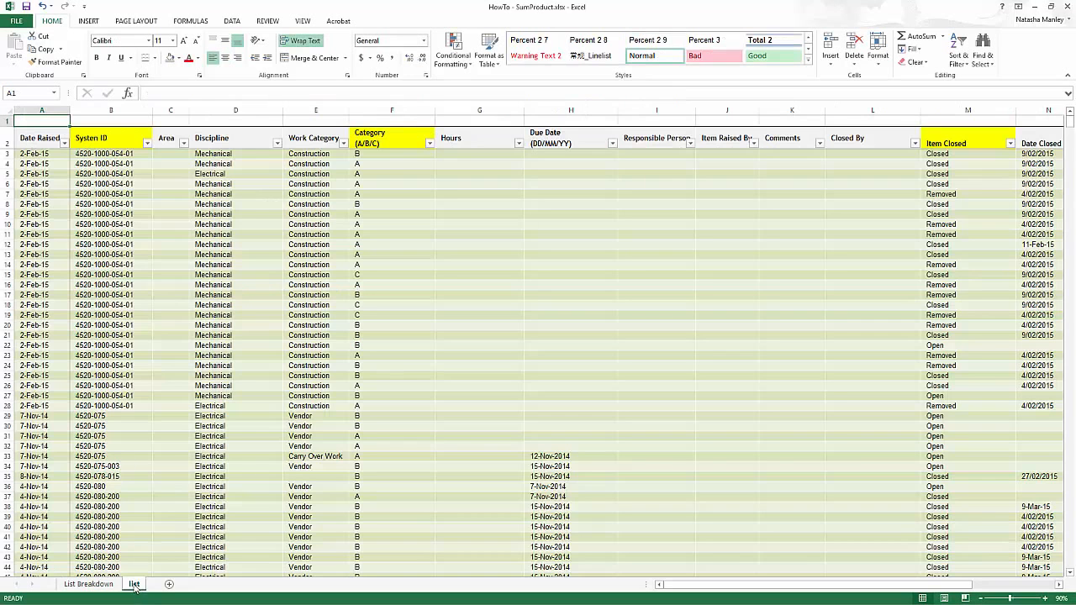
pyautogui.click(147, 143)
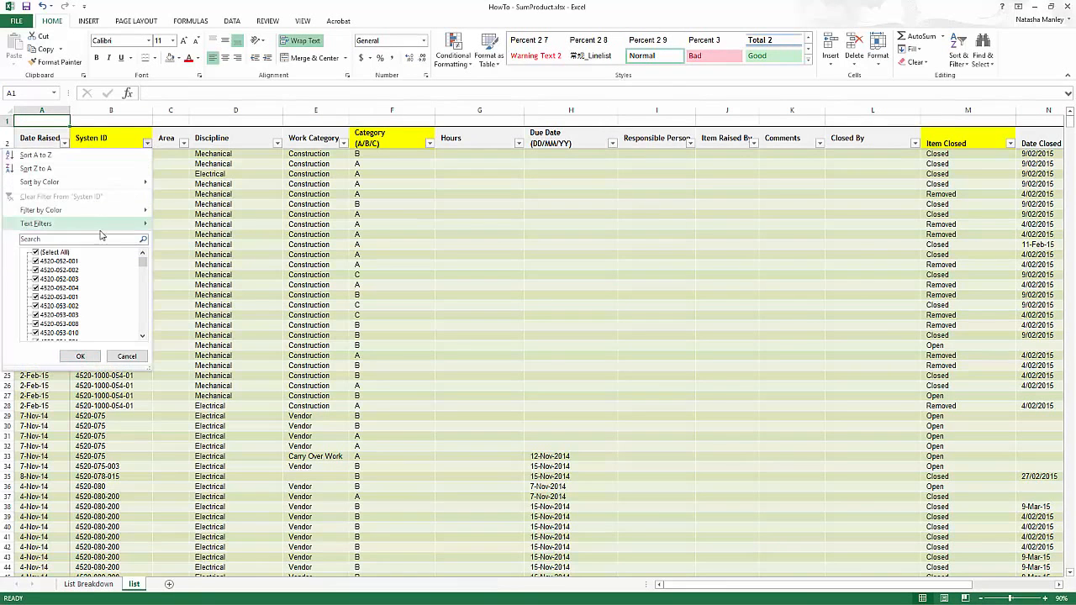
pyautogui.click(35, 252)
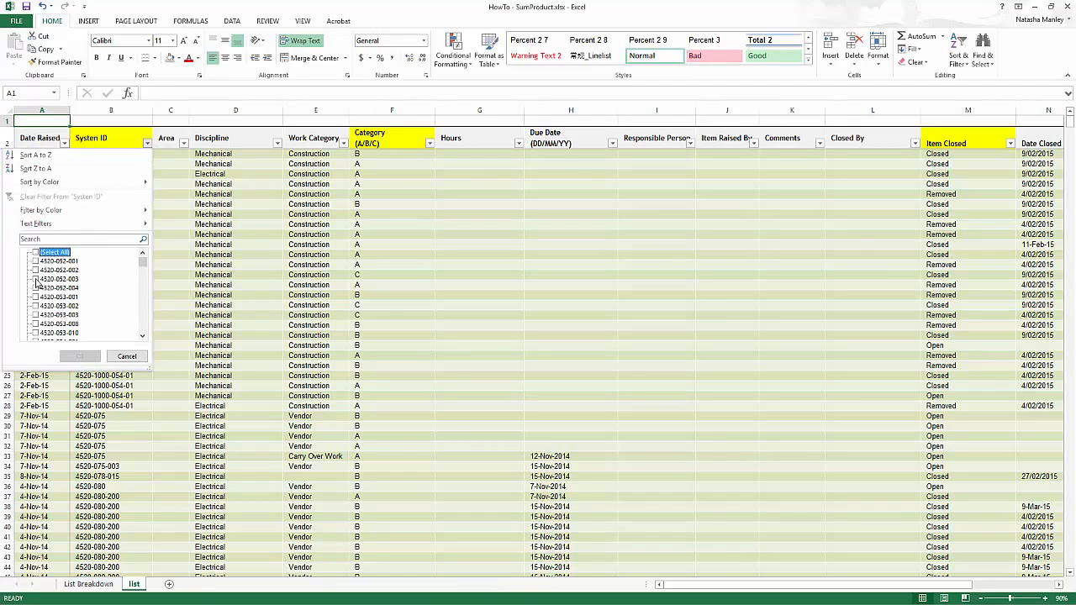
pyautogui.click(35, 279)
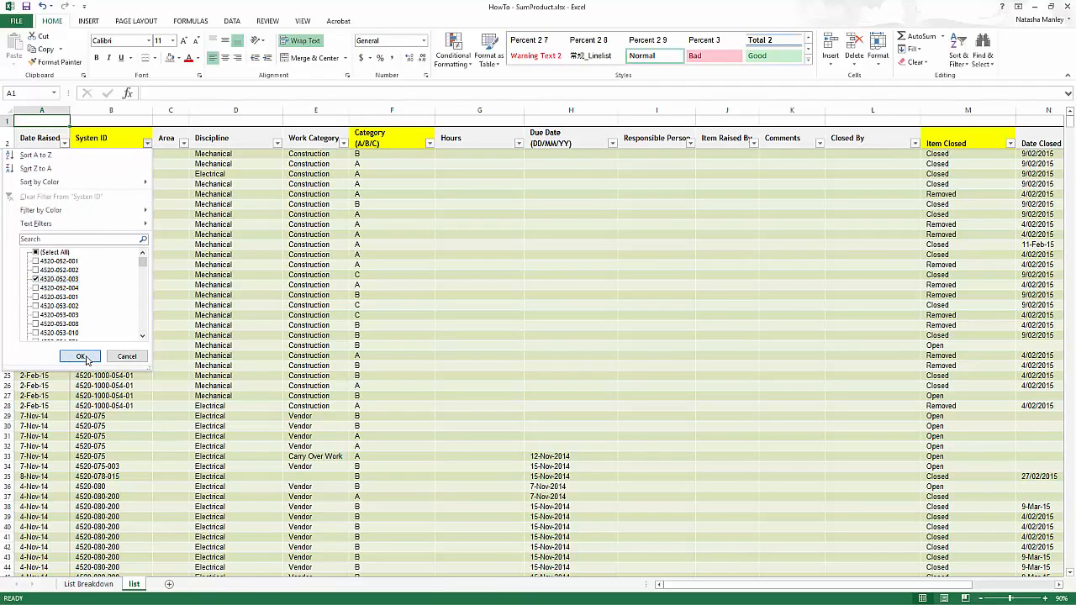
pyautogui.click(85, 357)
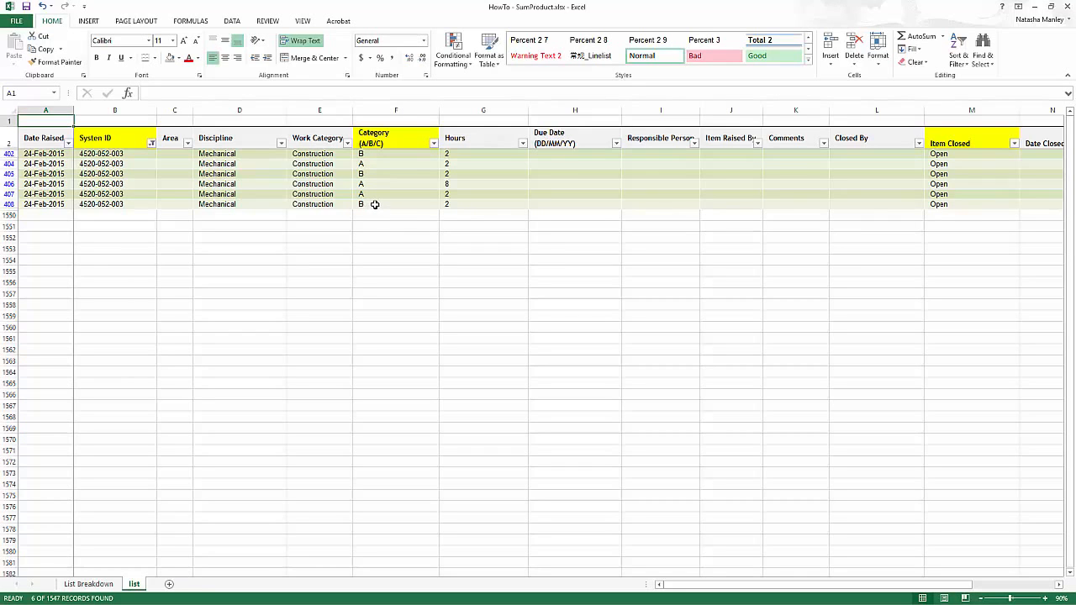
pyautogui.hotkey('ctrl', 'pageup')
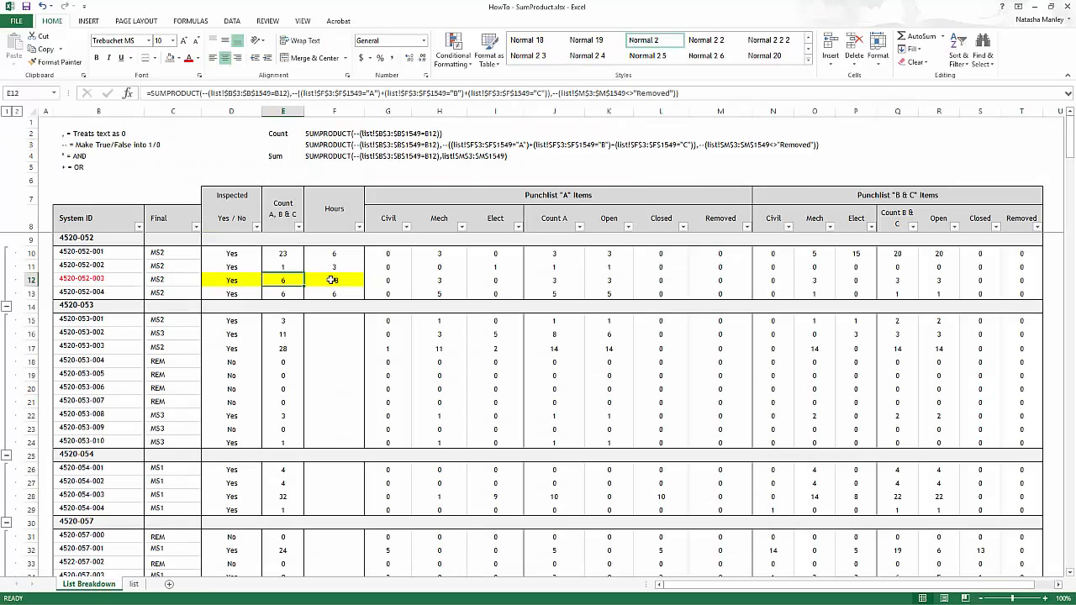
# Inspect F12's System ID condition and Hours range, leave it returning 18, and view the list sheet
pyautogui.click(333, 280)
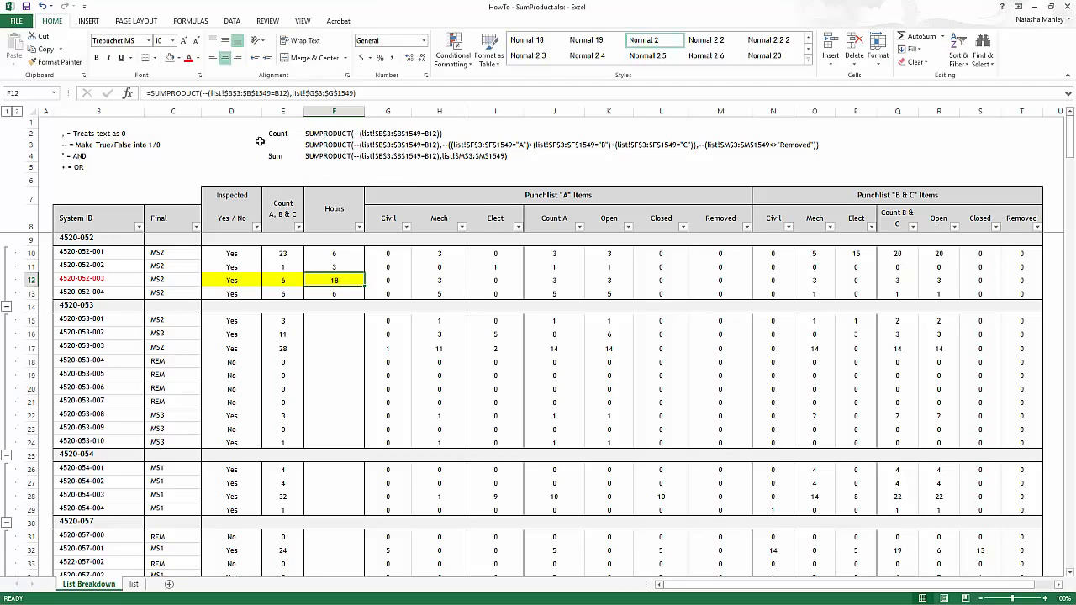
pyautogui.click(205, 93)
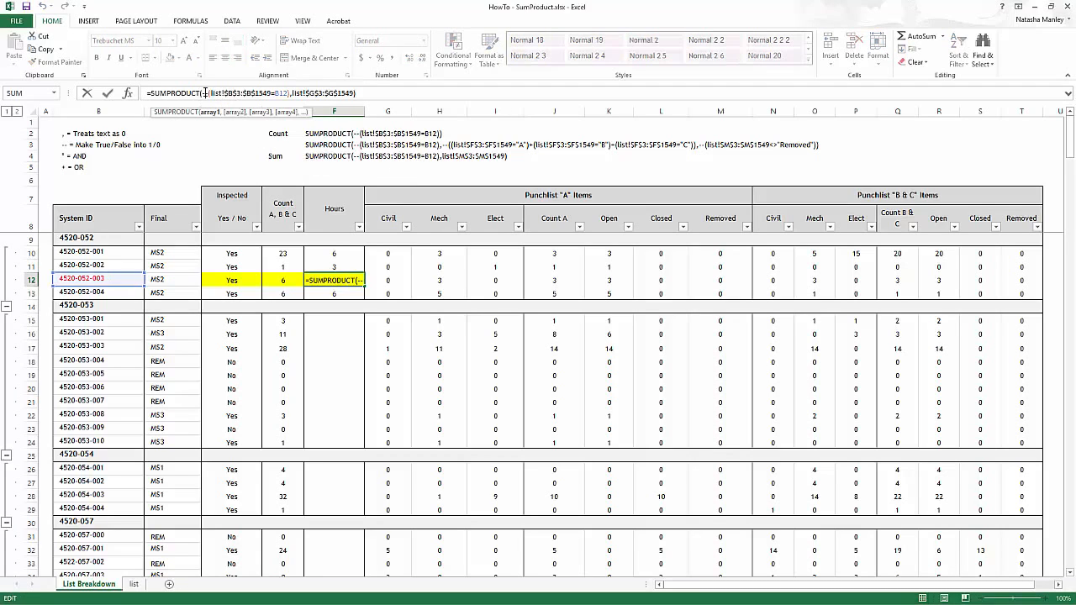
pyautogui.click(210, 113)
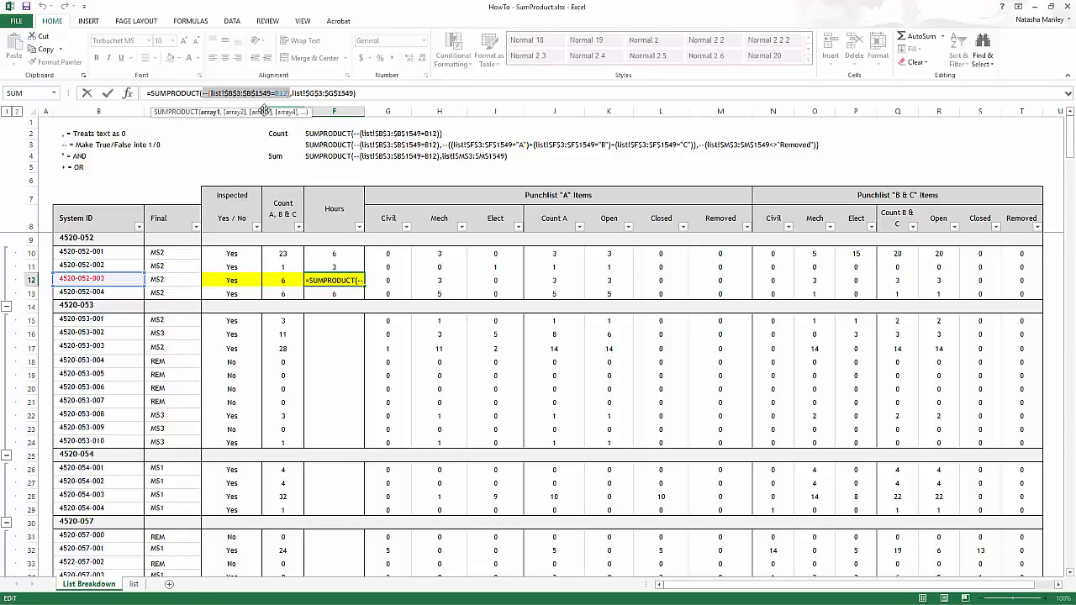
pyautogui.click(236, 112)
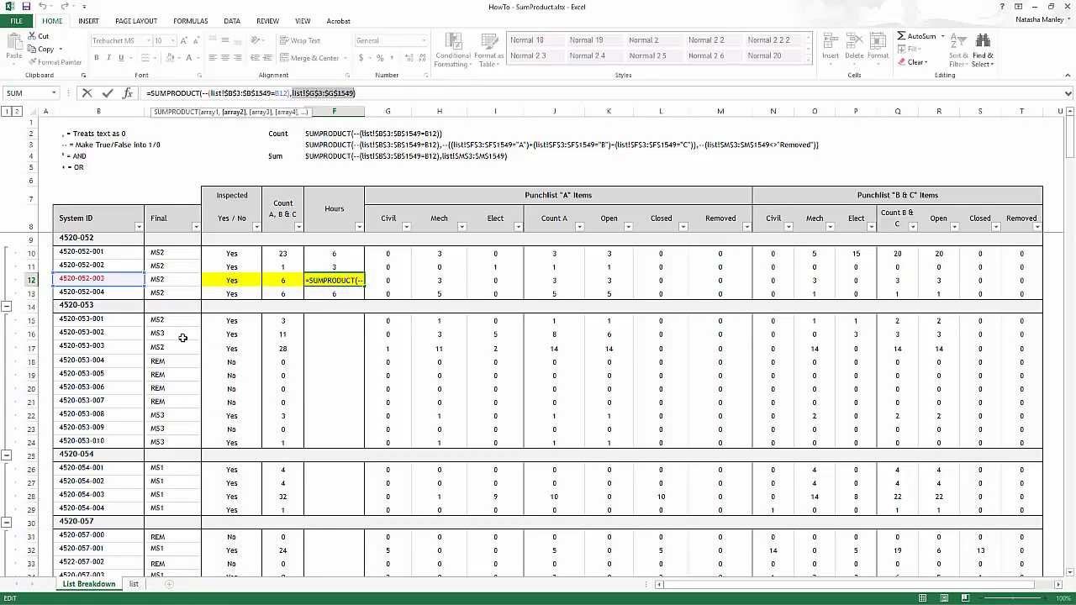
pyautogui.hotkey('ctrl', 'Return')
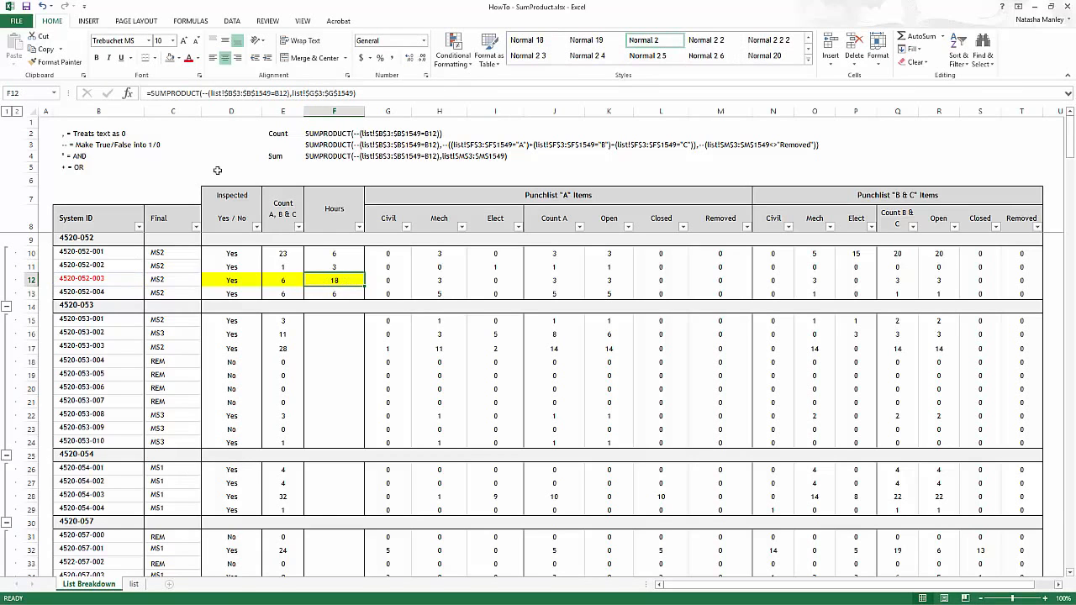
pyautogui.click(135, 585)
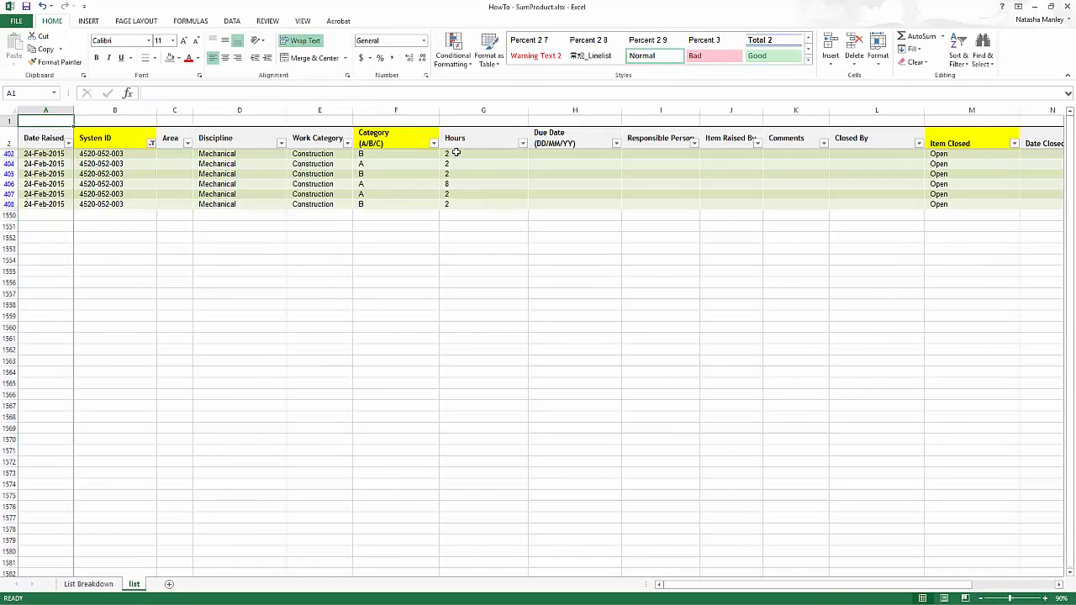
# Select Hours cells G402:G408 to confirm they sum to 18, then return to List Breakdown
pyautogui.moveTo(450, 154); pyautogui.dragTo(450, 205)
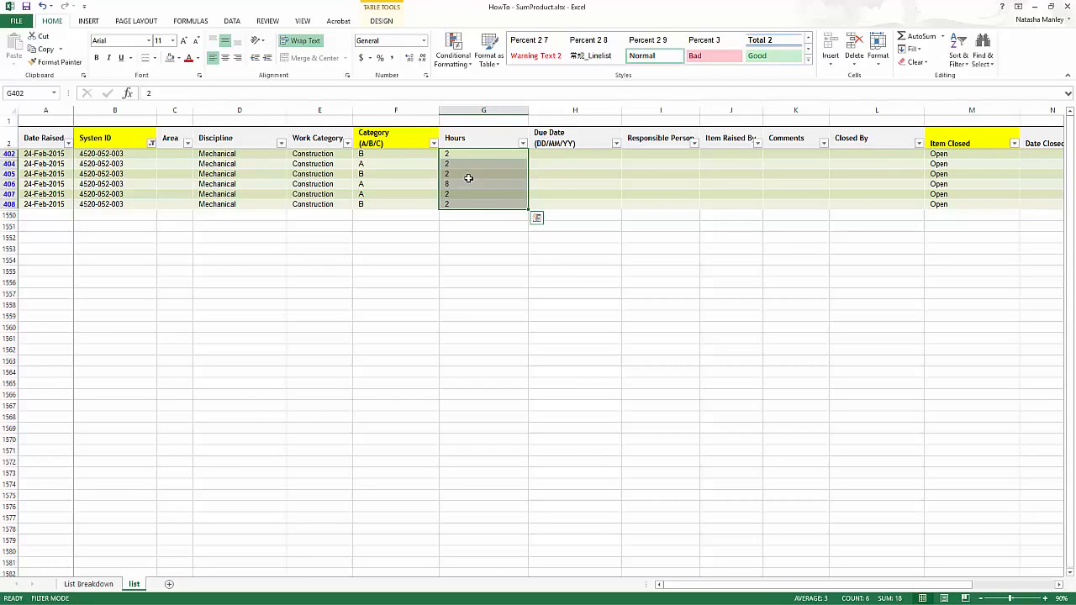
pyautogui.hotkey('ctrl', 'pageup')
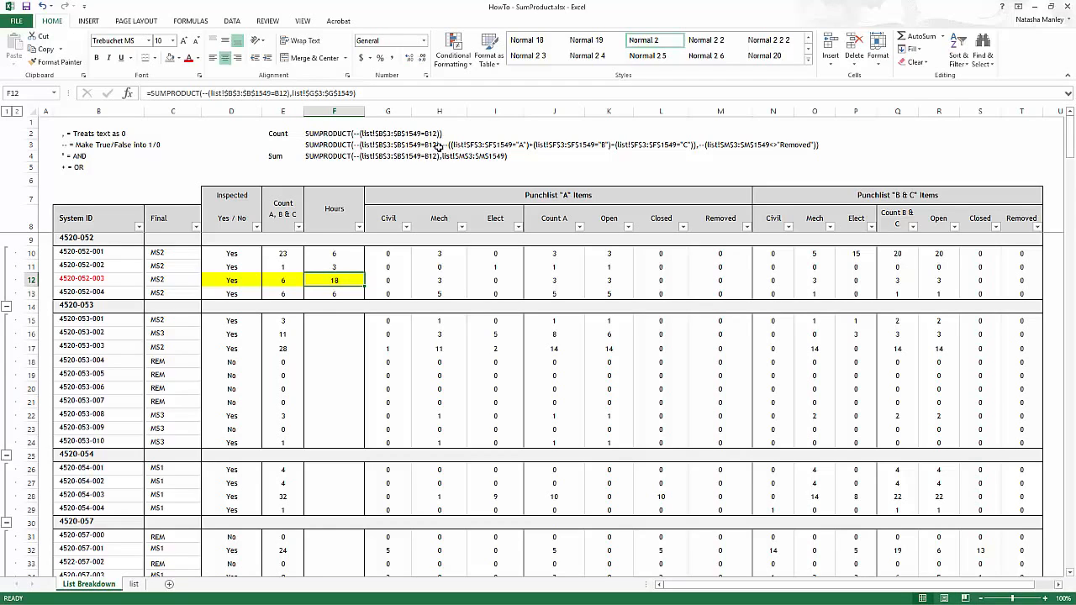
# Replace both commas between E12's SUMPRODUCT arrays with *, keeping its count of 6
pyautogui.click(286, 280)
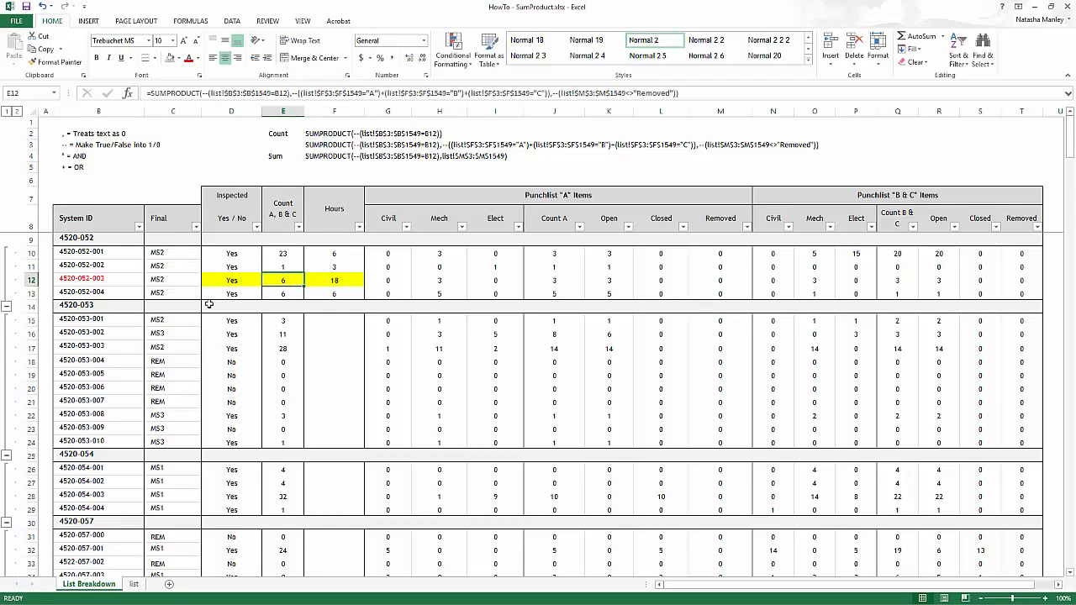
pyautogui.click(289, 93)
pyautogui.press('Delete')
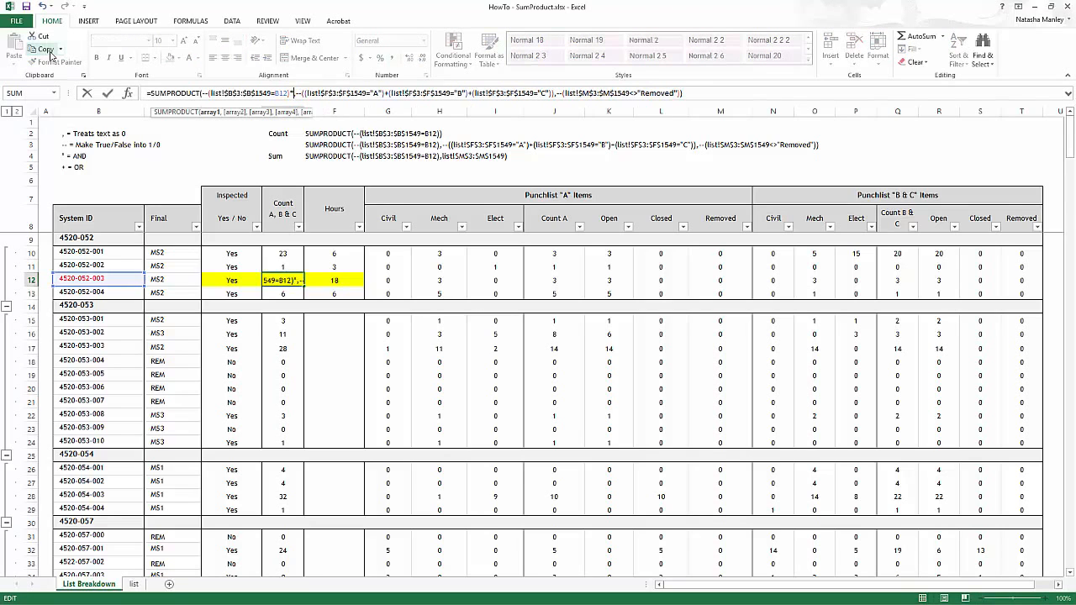
pyautogui.write('*')
pyautogui.press('Right')
pyautogui.press('Right')
pyautogui.press('Right')
pyautogui.press('Right')
pyautogui.press('Right')
pyautogui.press('Right')
pyautogui.press('Right')
pyautogui.press('Right')
pyautogui.press('Right')
pyautogui.press('Right')
pyautogui.press('Right')
pyautogui.press('Right')
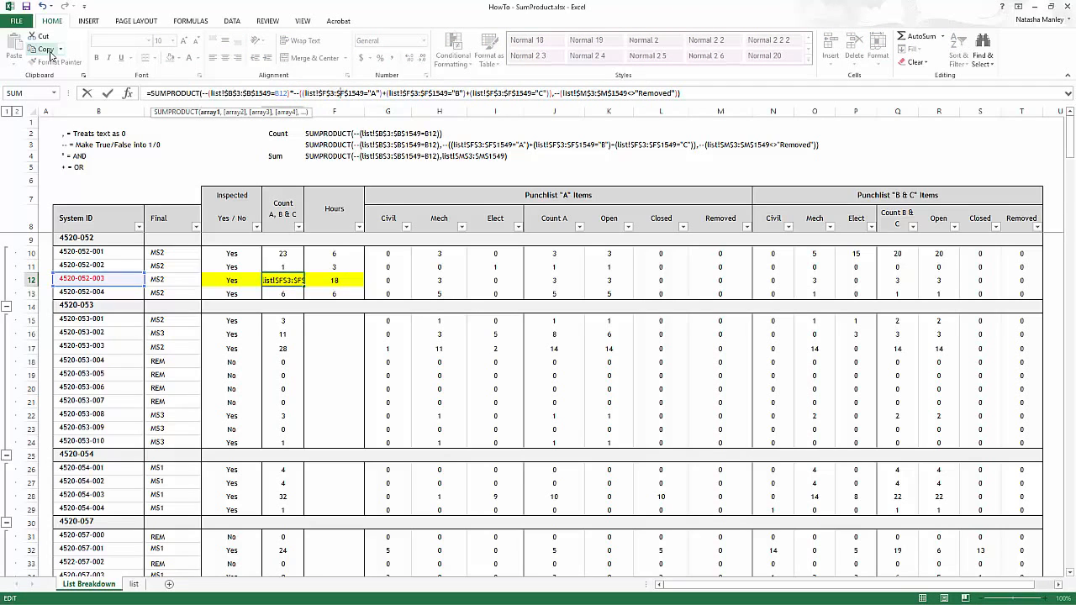
pyautogui.press('Right')
pyautogui.press('Right')
pyautogui.press('Right')
pyautogui.press('Right')
pyautogui.press('Right')
pyautogui.press('Right')
pyautogui.press('Right')
pyautogui.press('Right')
pyautogui.press('Right')
pyautogui.press('Right')
pyautogui.press('Right')
pyautogui.press('Right')
pyautogui.press('Right')
pyautogui.press('Right')
pyautogui.press('Right')
pyautogui.press('Right')
pyautogui.press('Right')
pyautogui.press('Right')
pyautogui.press('Right')
pyautogui.press('Right')
pyautogui.press('Right')
pyautogui.press('Right')
pyautogui.press('Right')
pyautogui.press('Right')
pyautogui.press('Left')
pyautogui.press('Left')
pyautogui.press('Left')
pyautogui.press('Delete')
pyautogui.write('*')
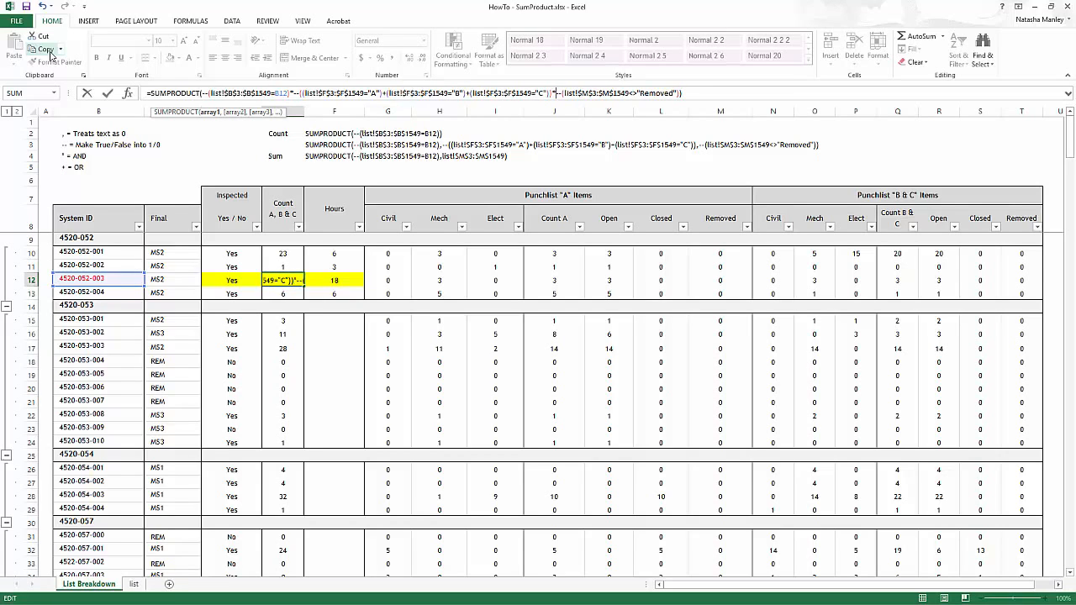
pyautogui.press('Return')
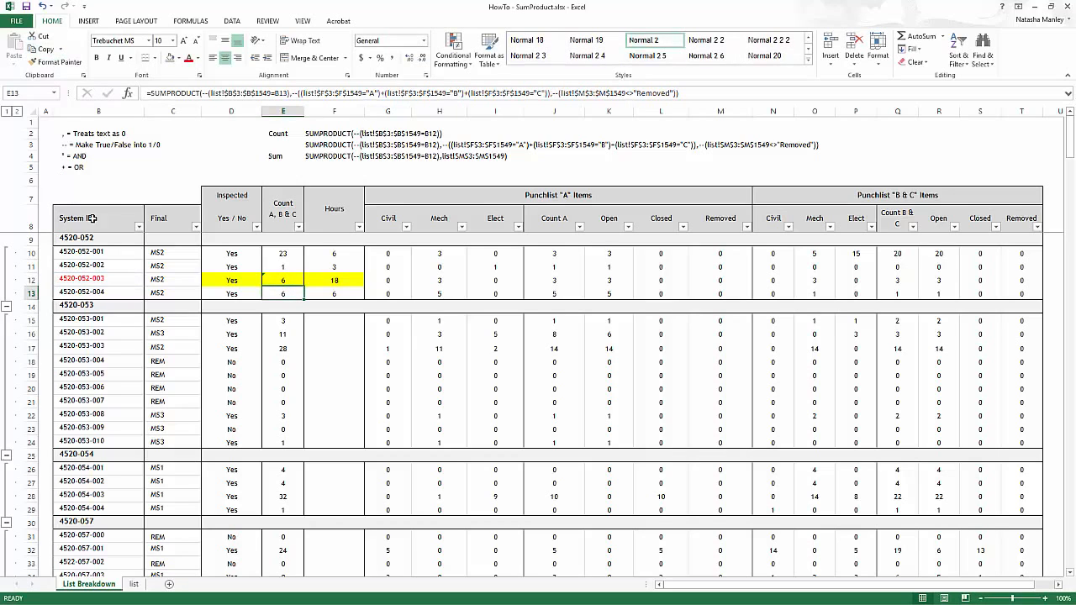
pyautogui.click(278, 283)
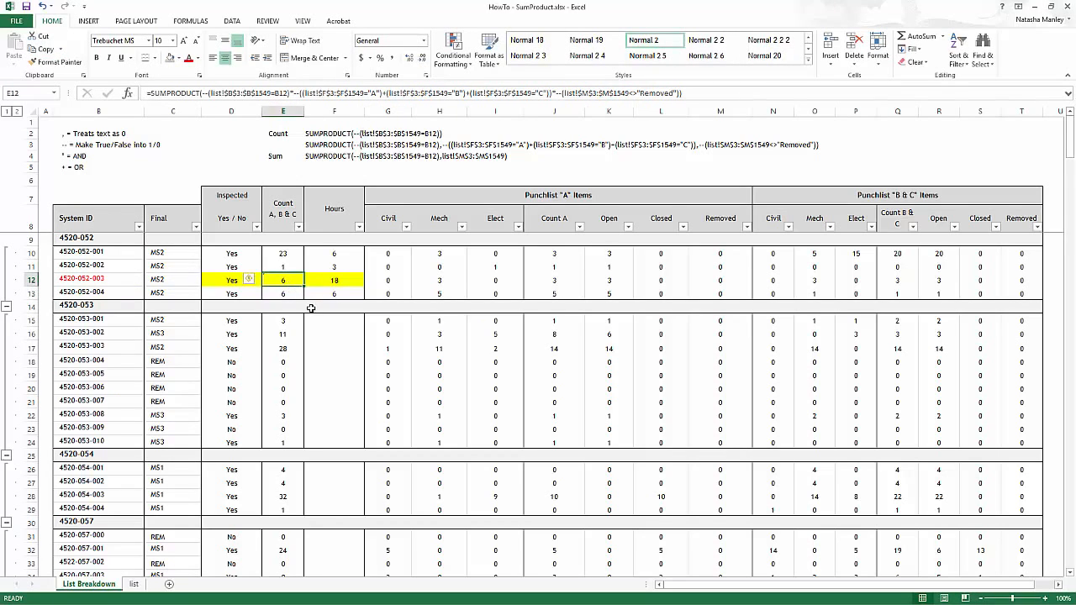